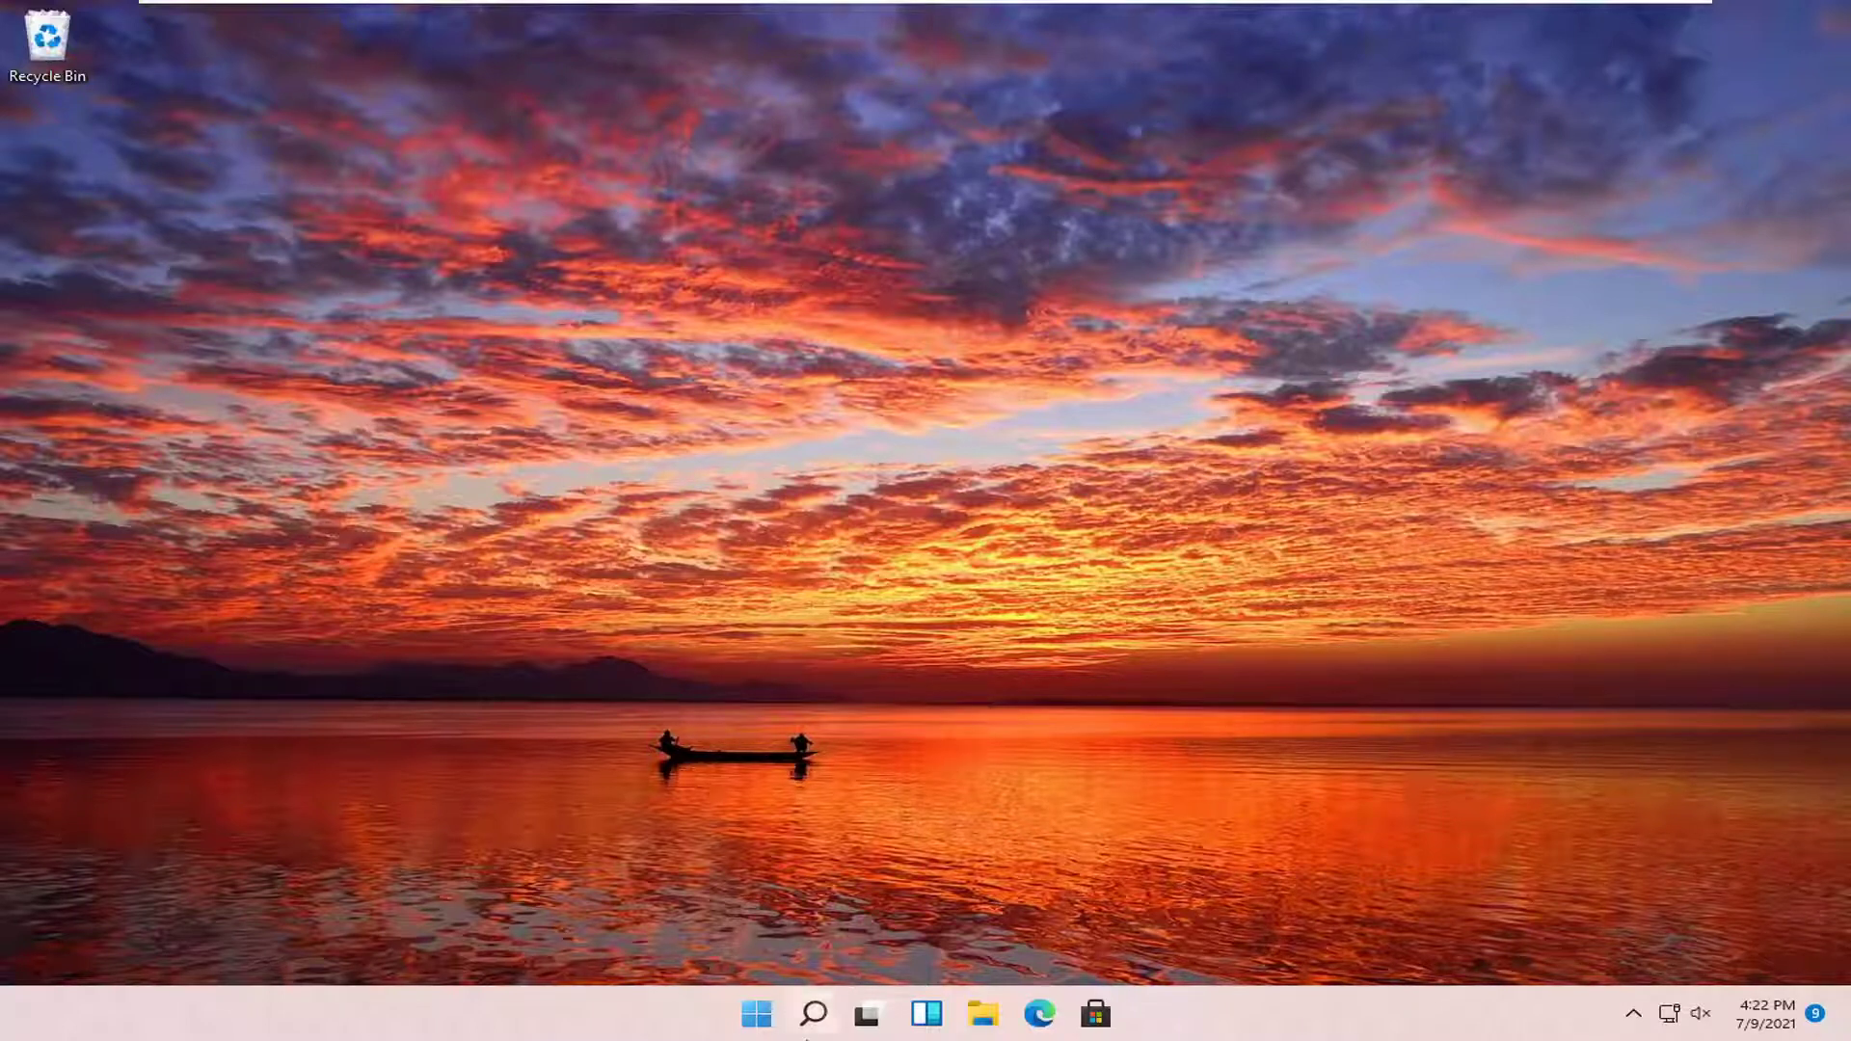
Open Windows Search to look up 'disk cleanup'.
click(813, 1015)
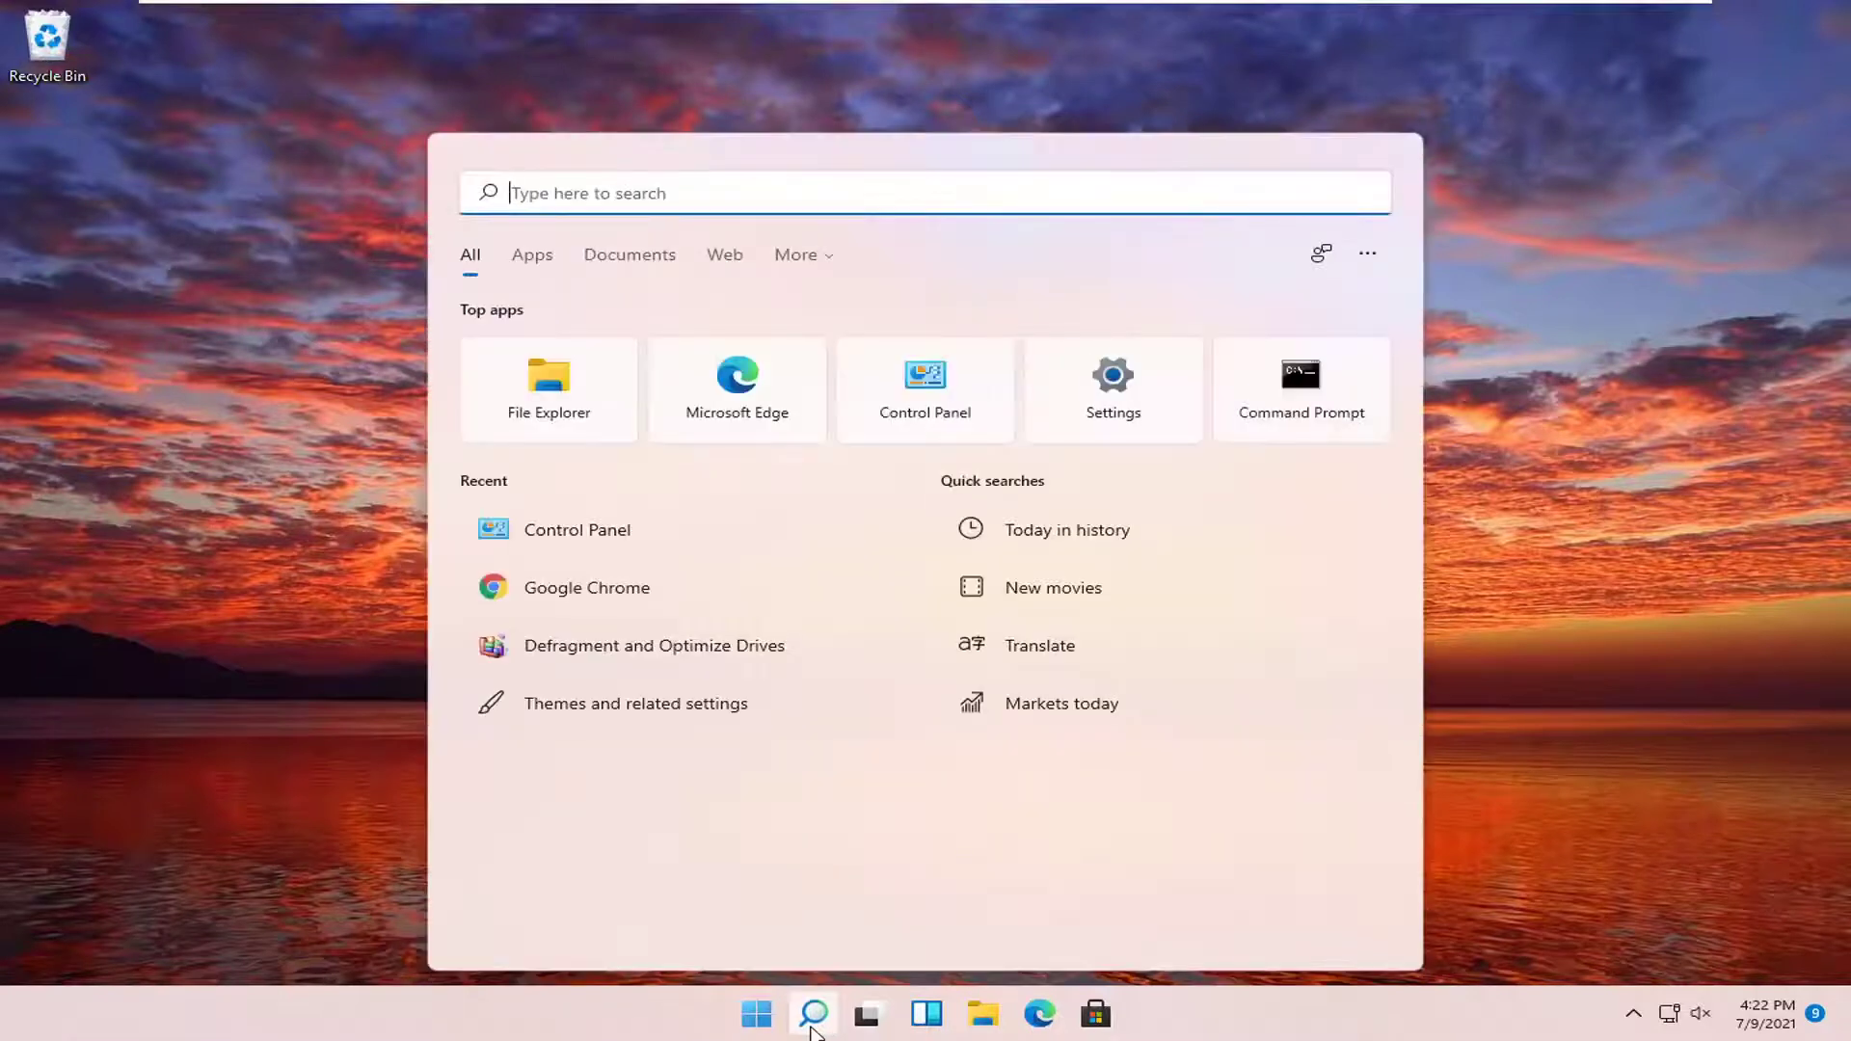
text(disk)
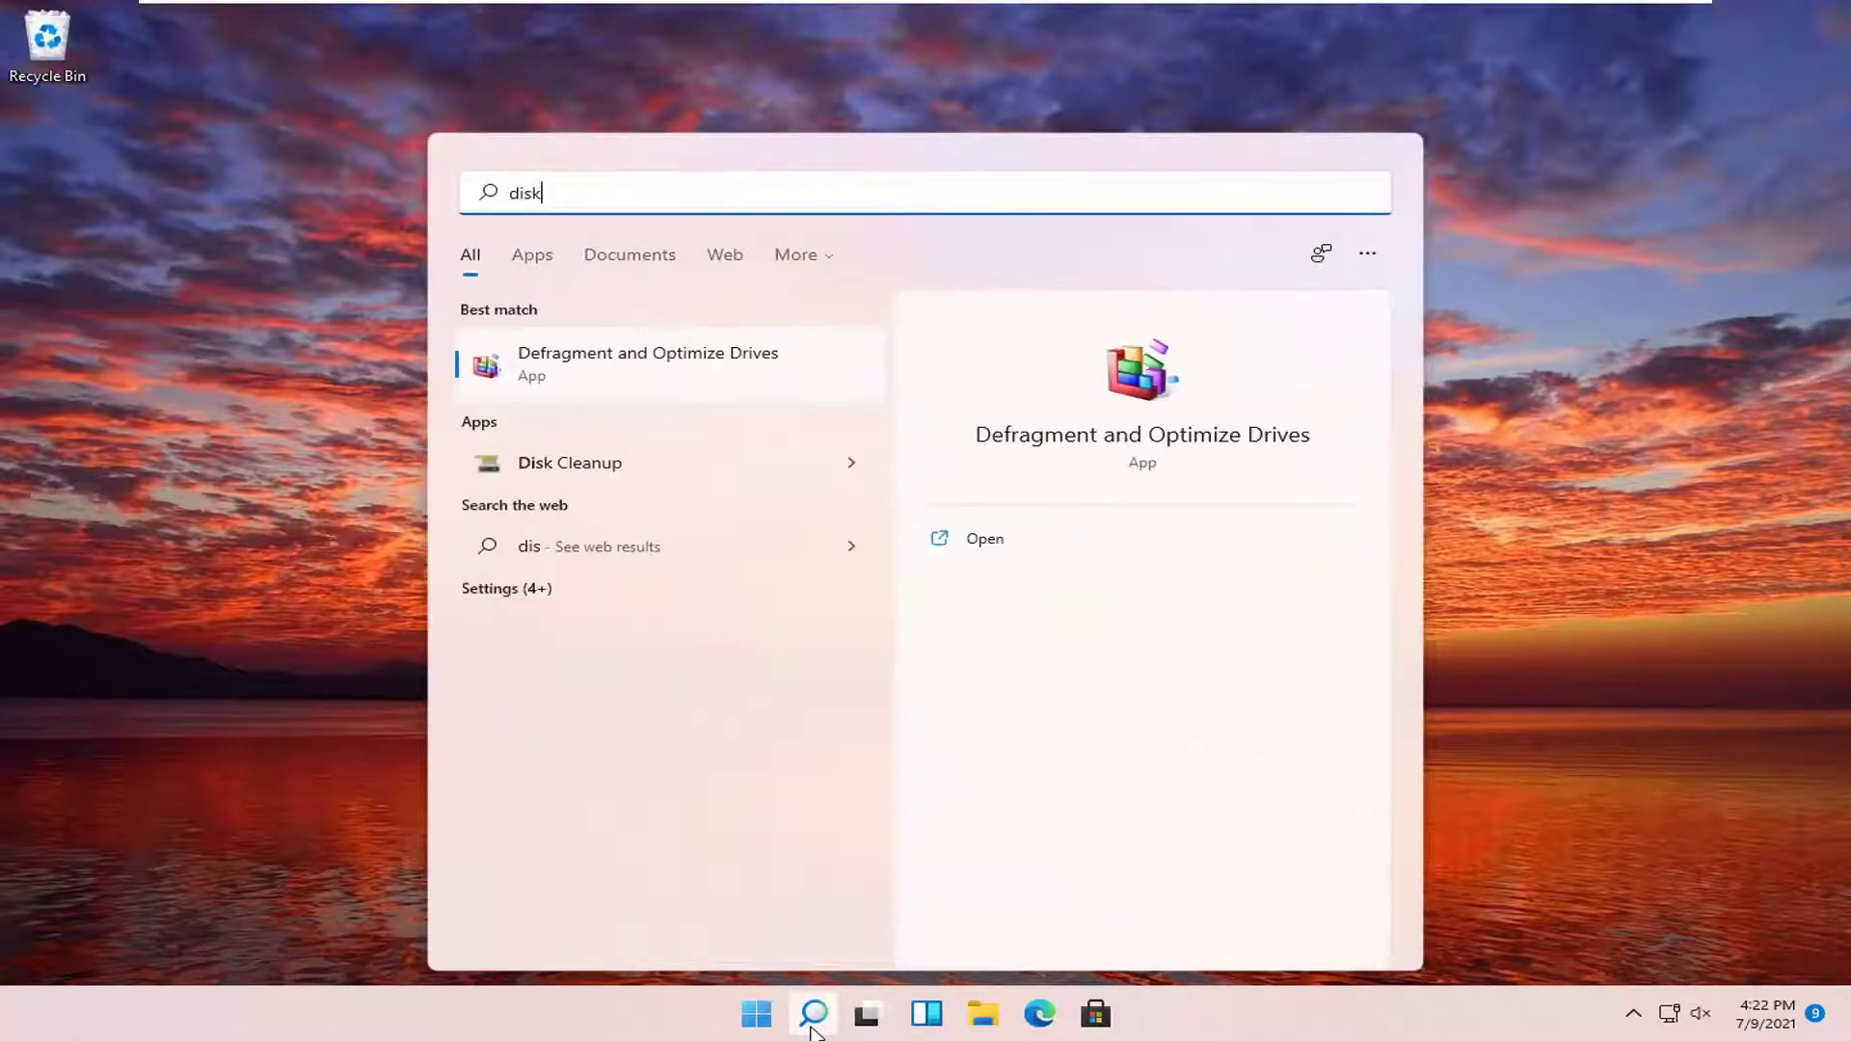
text( cleanup)
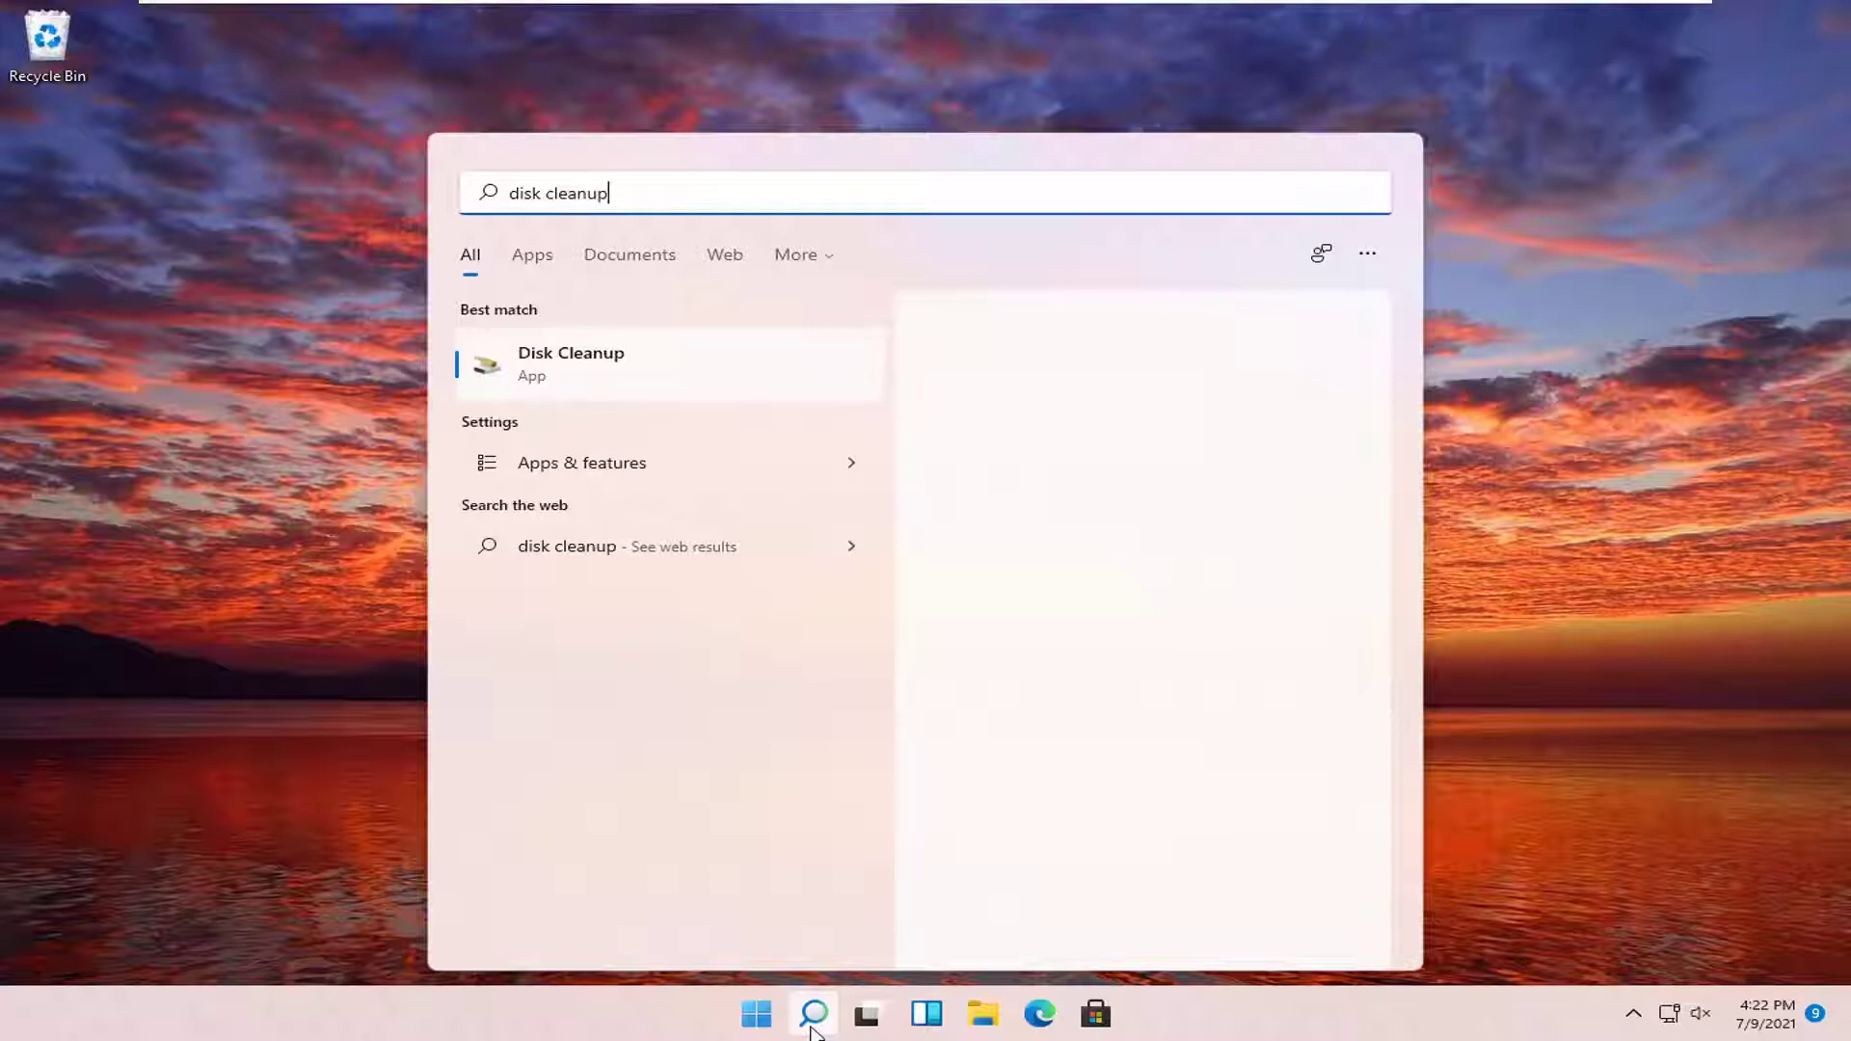
Launch Disk Cleanup, tick DirectX Shader Cache, and rescan C: including system files.
click(615, 370)
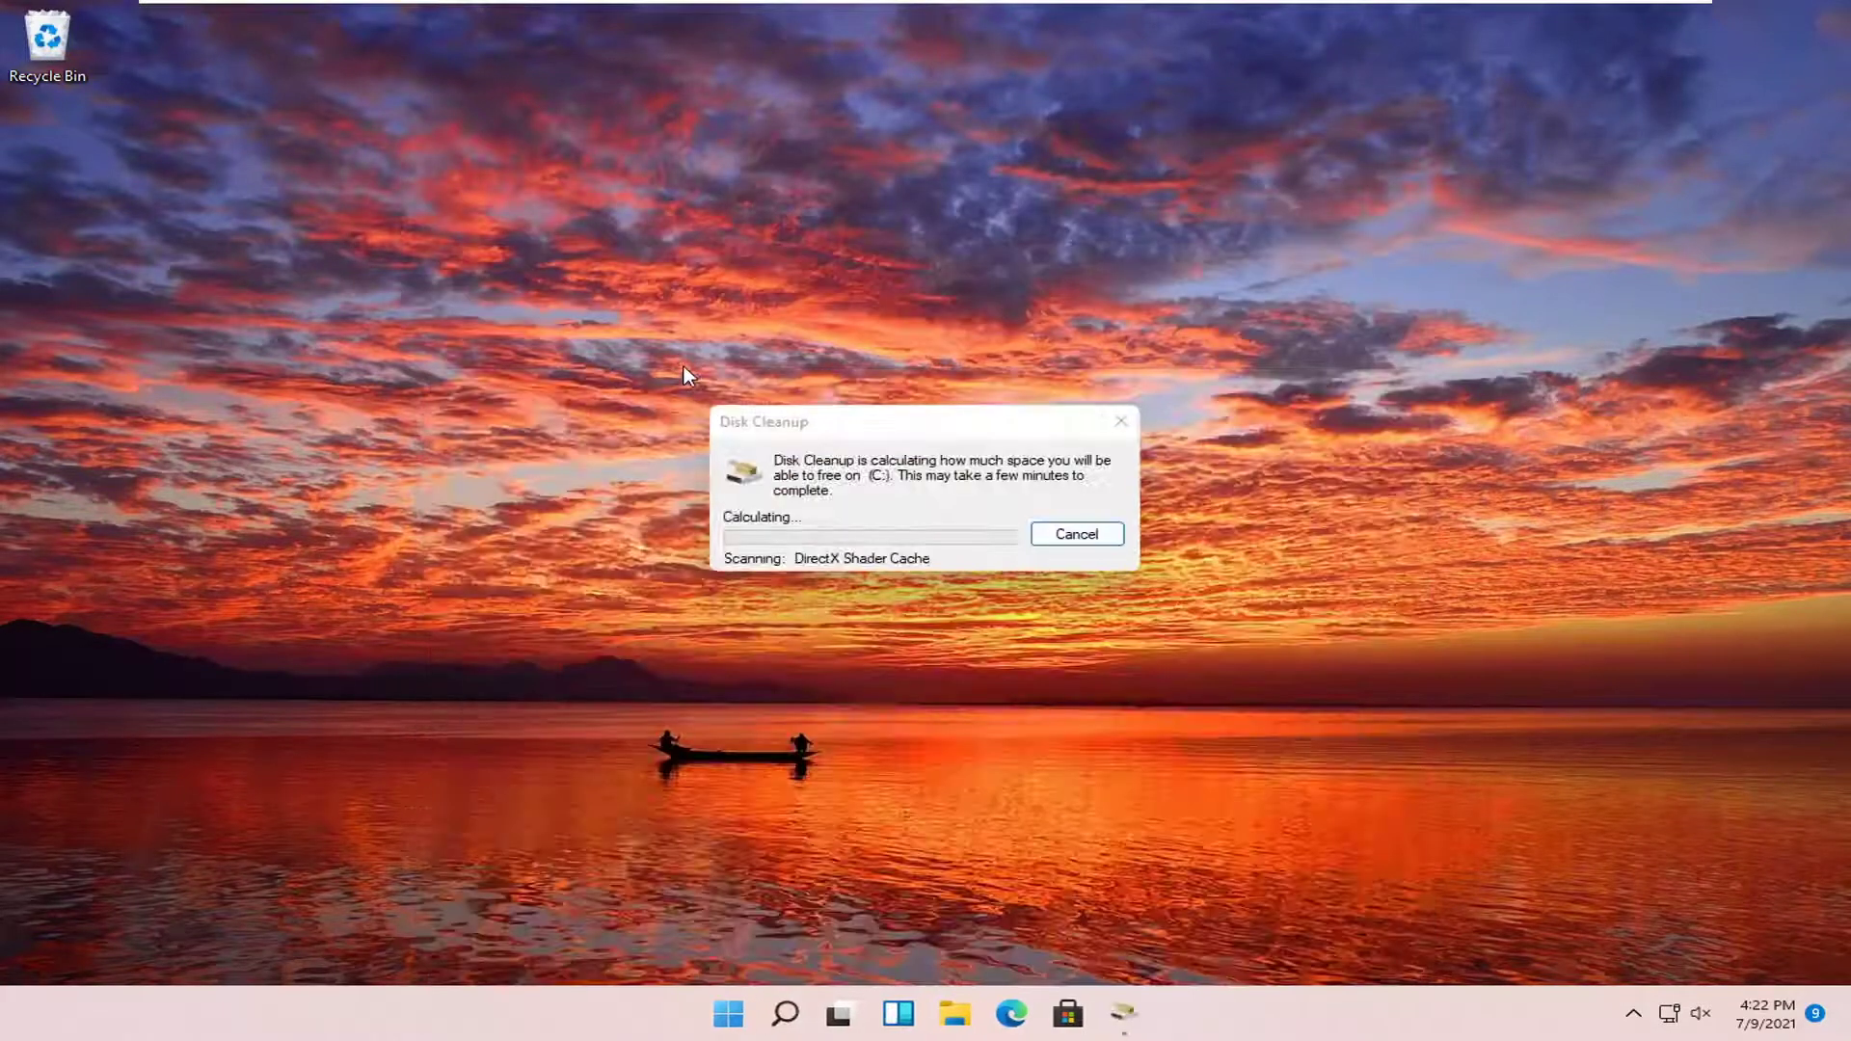
drag(458, 200, 908, 186)
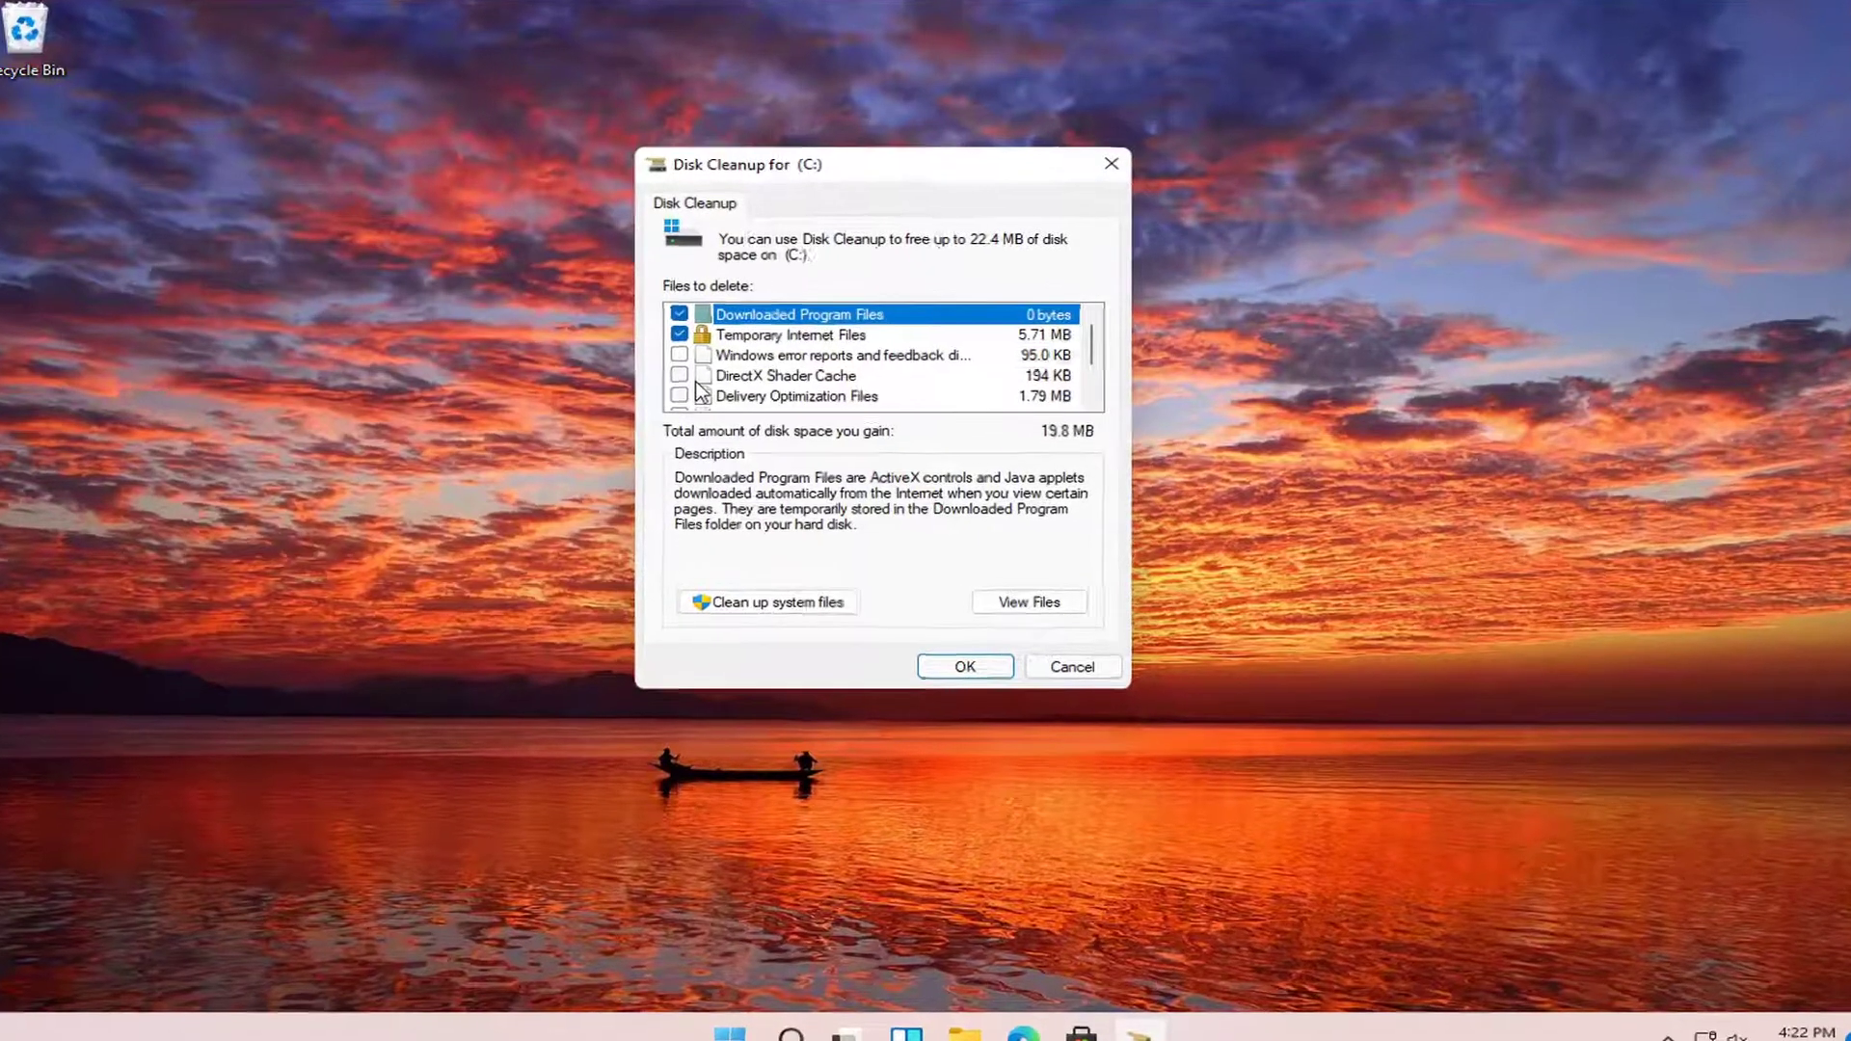
click(705, 377)
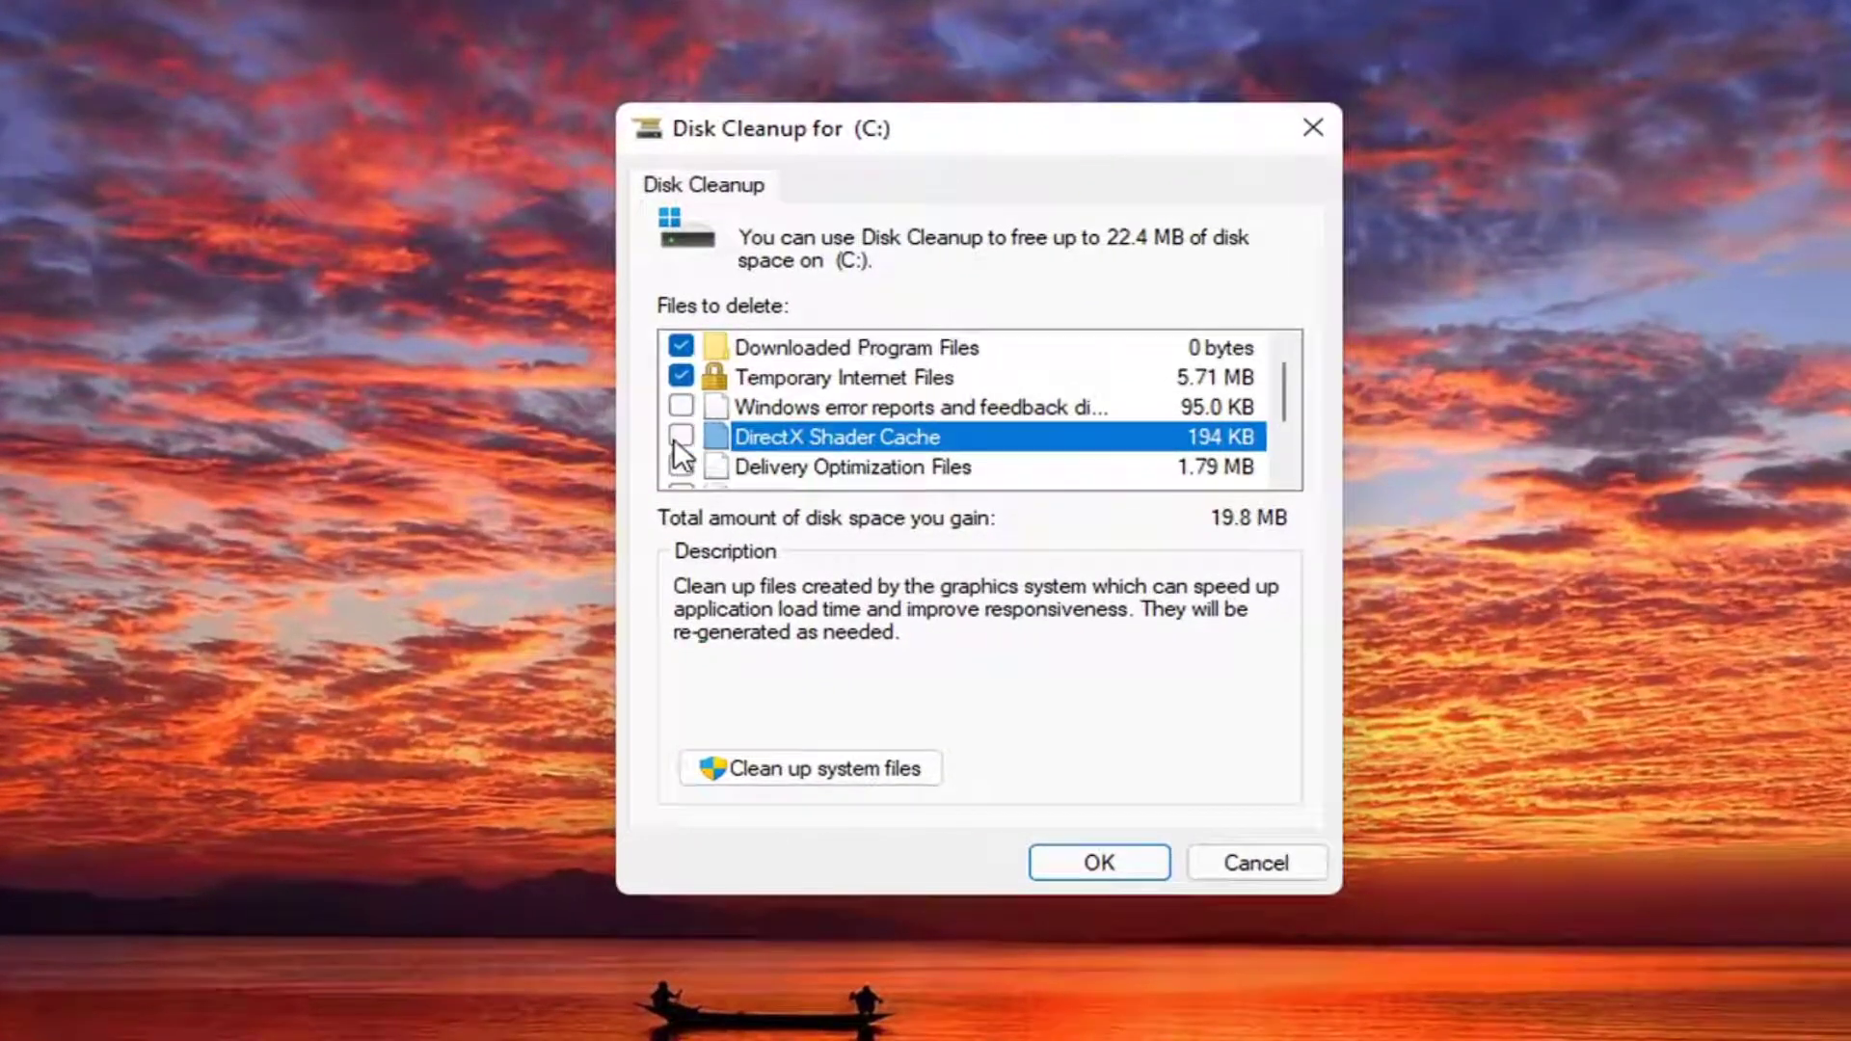
click(680, 438)
scroll(894, 350, down, 1)
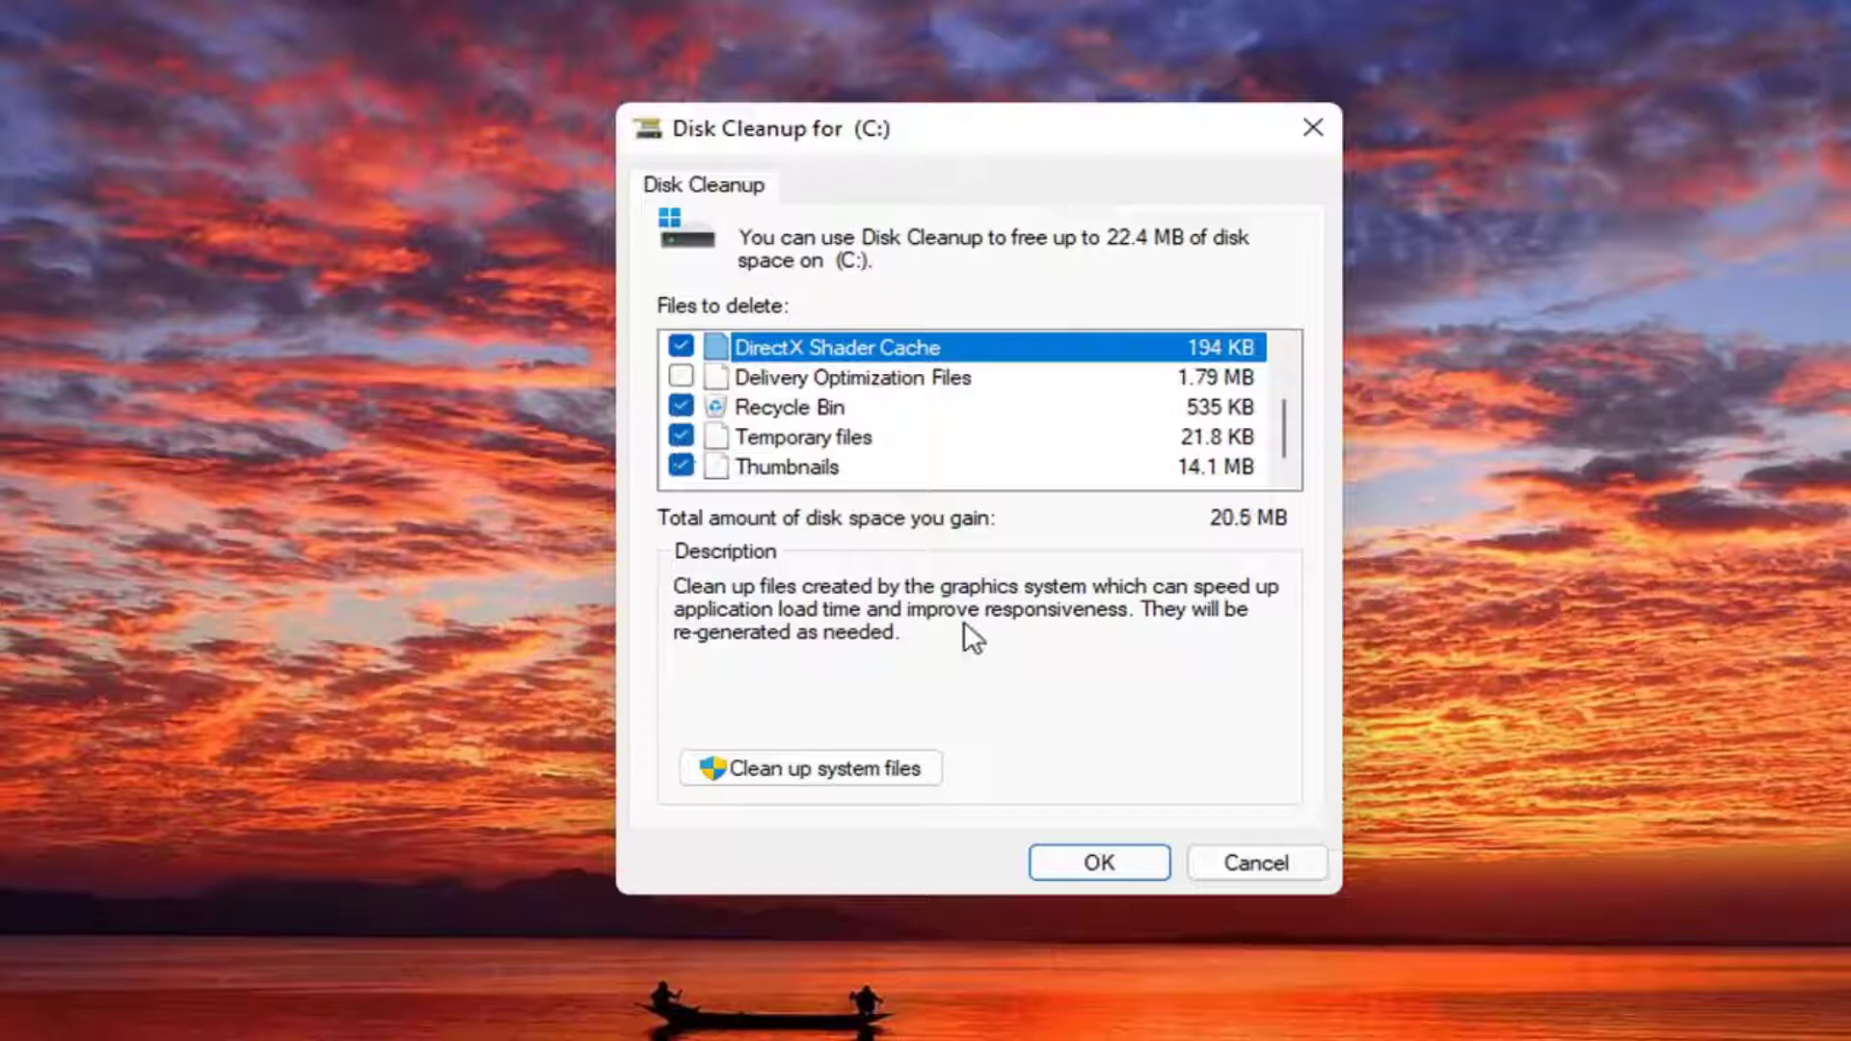
click(798, 763)
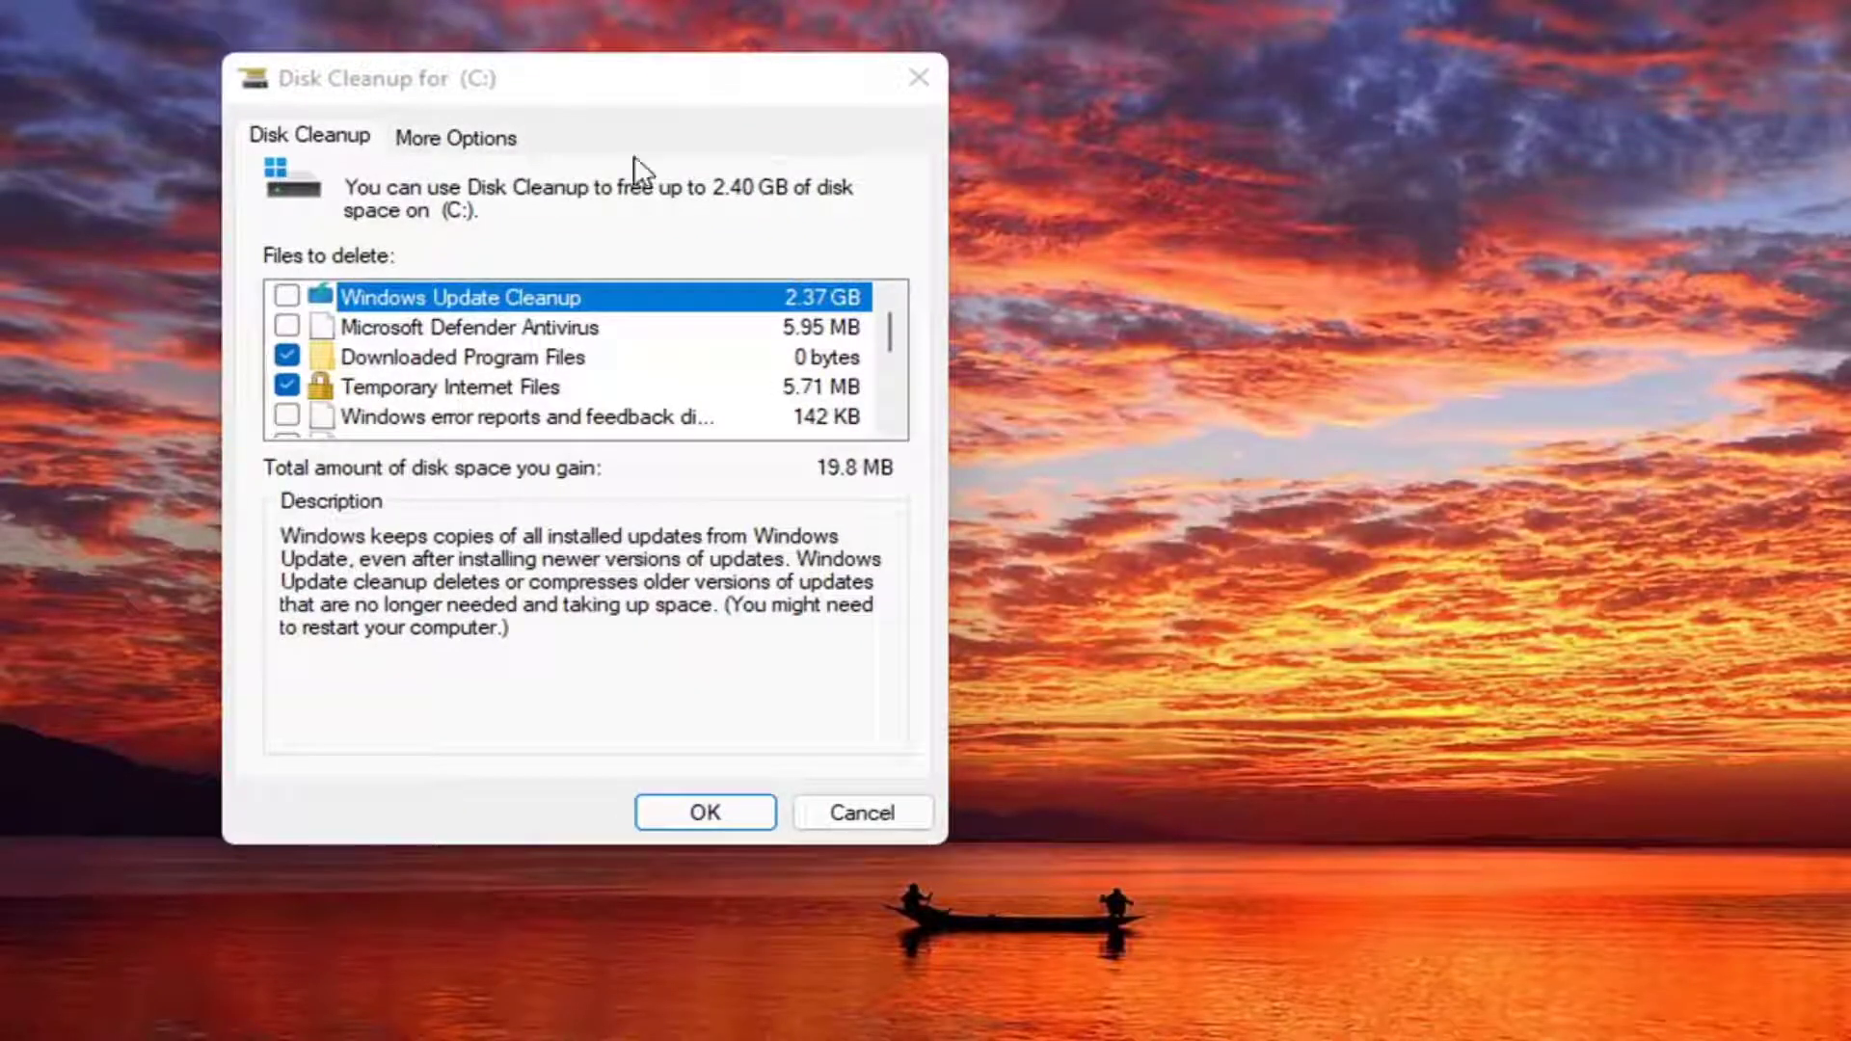
Delete the checked files on C:, confirming permanent deletion.
click(724, 813)
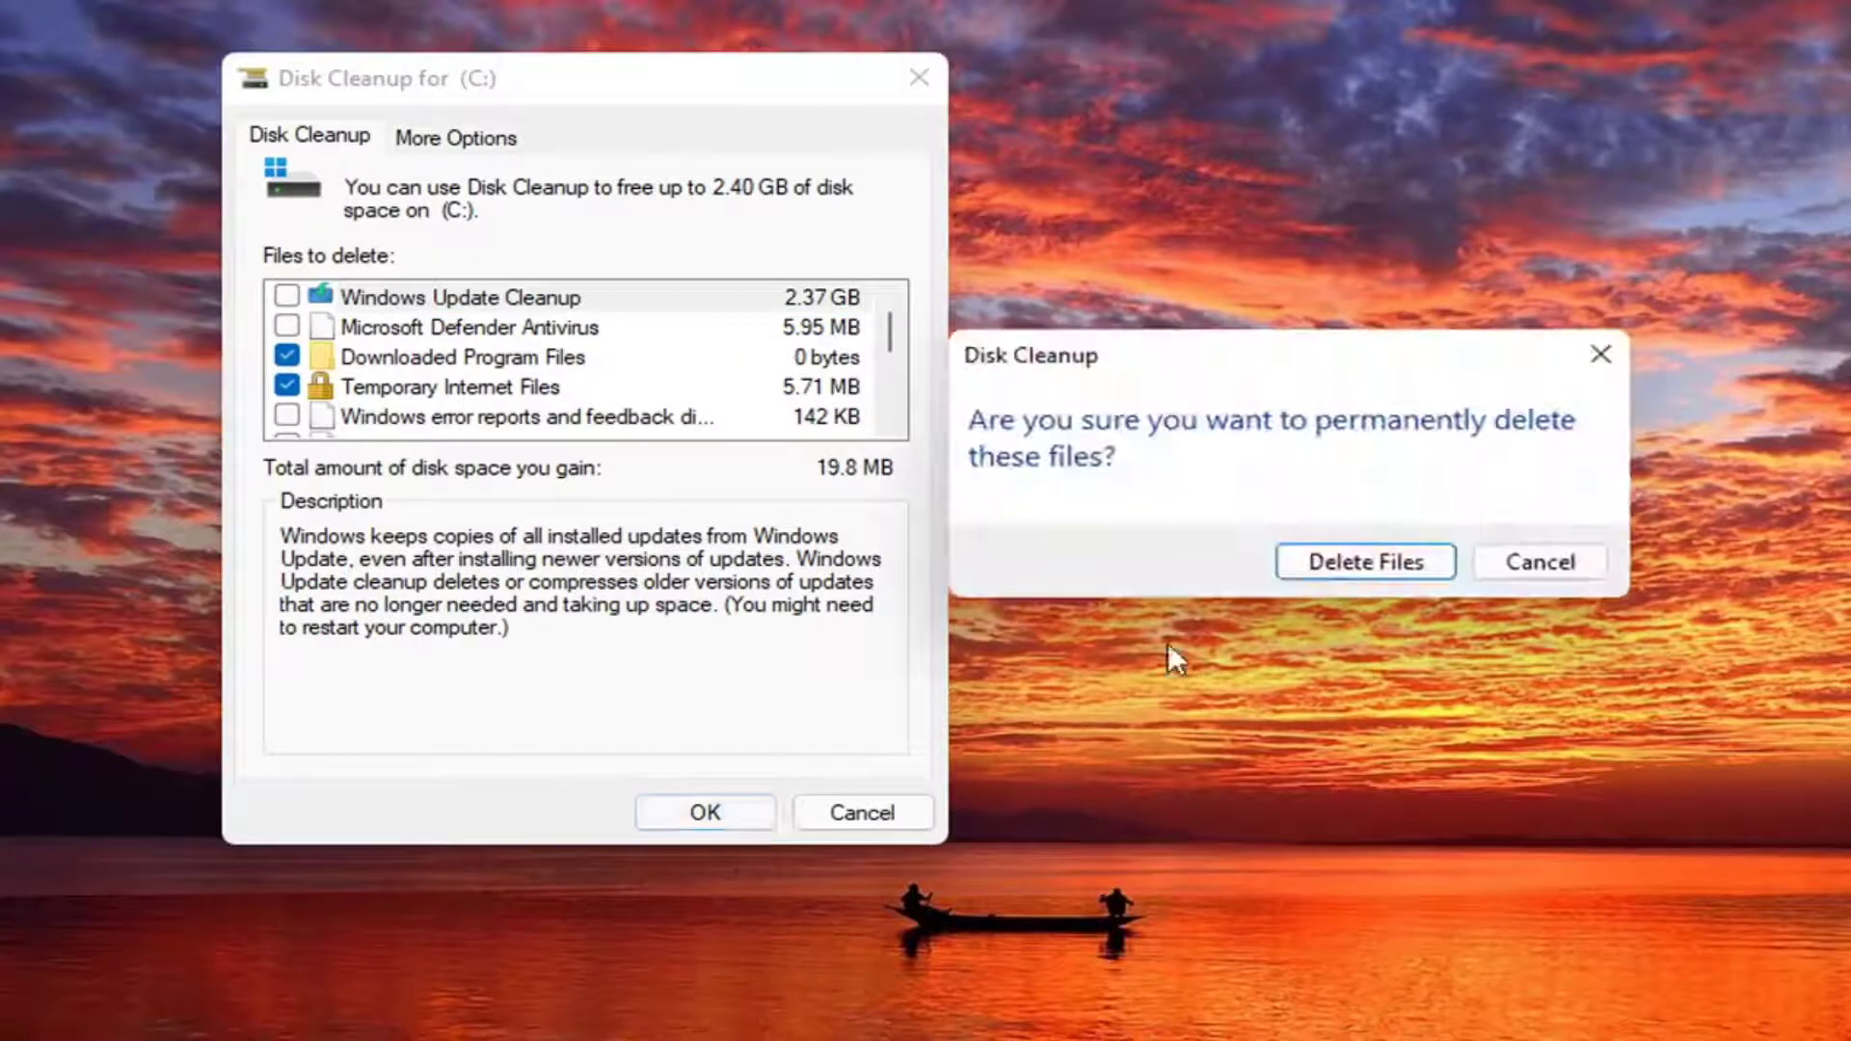
click(1368, 568)
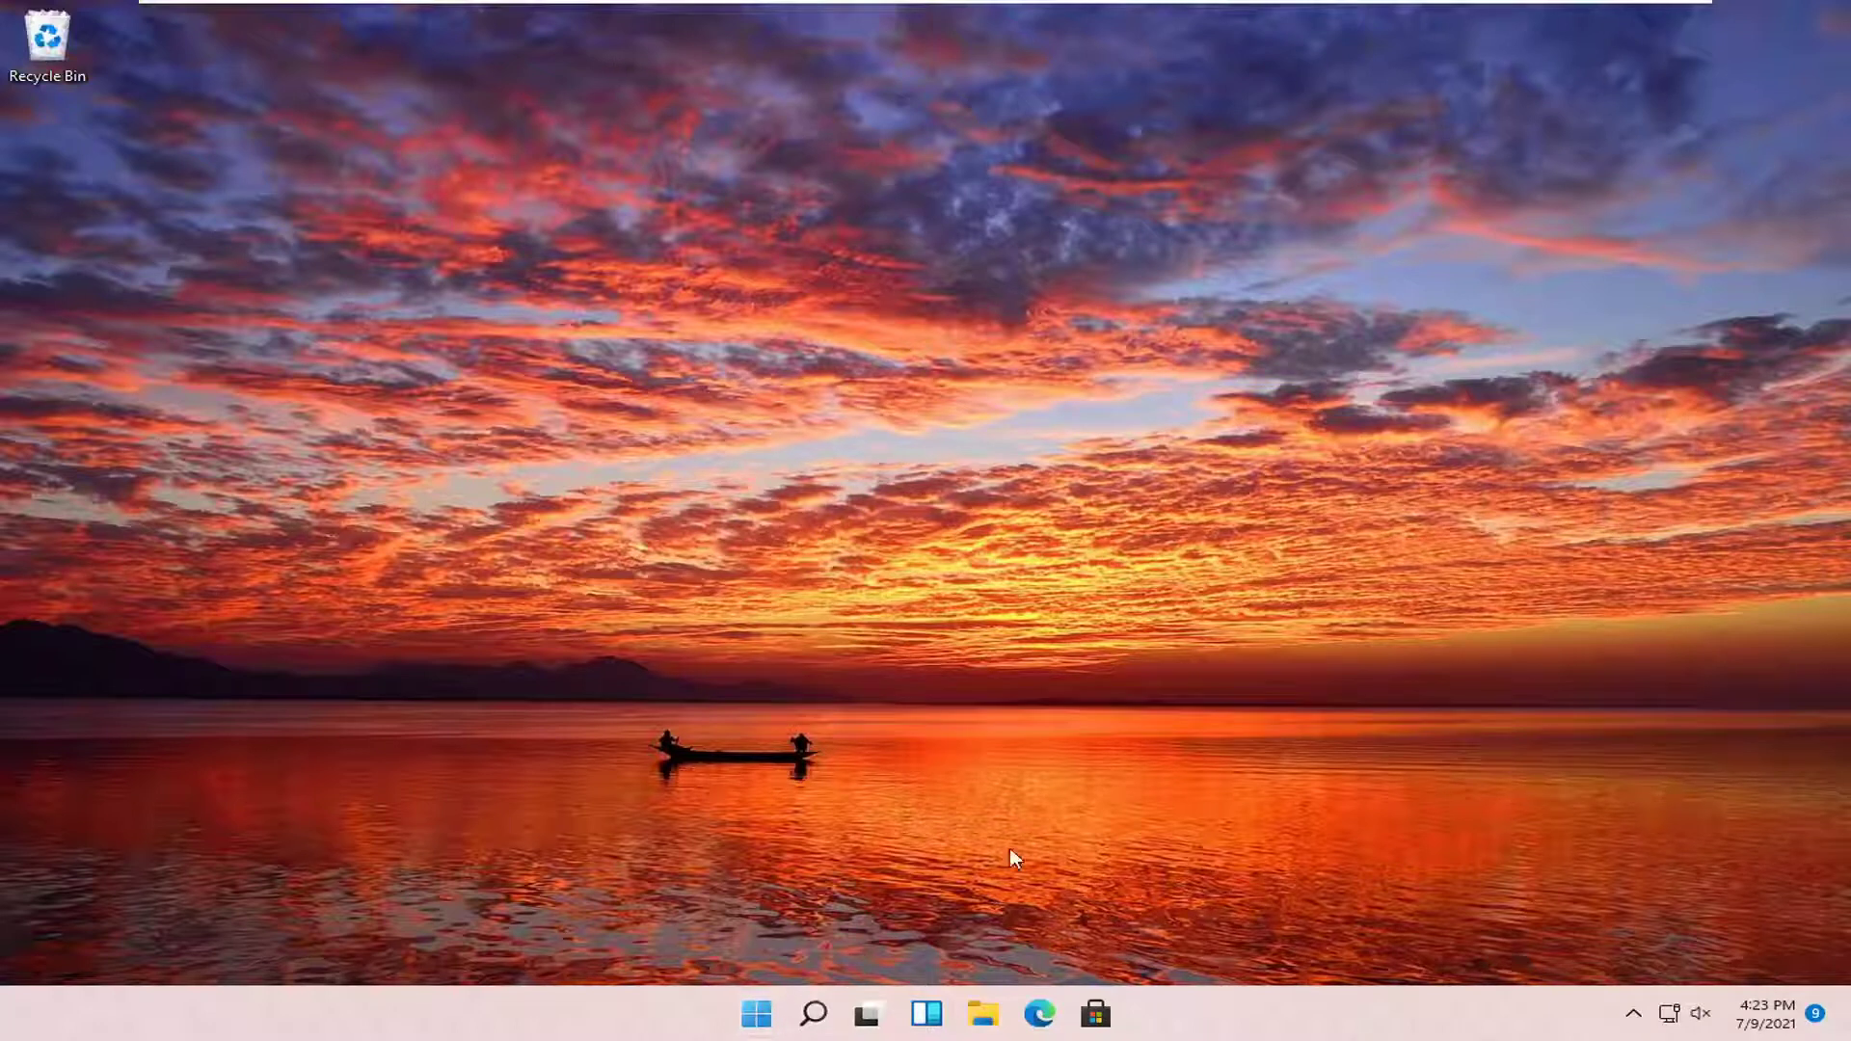
Search 'cmd' and run Command Prompt as administrator, approving the UAC prompt.
click(815, 1015)
text(cmd)
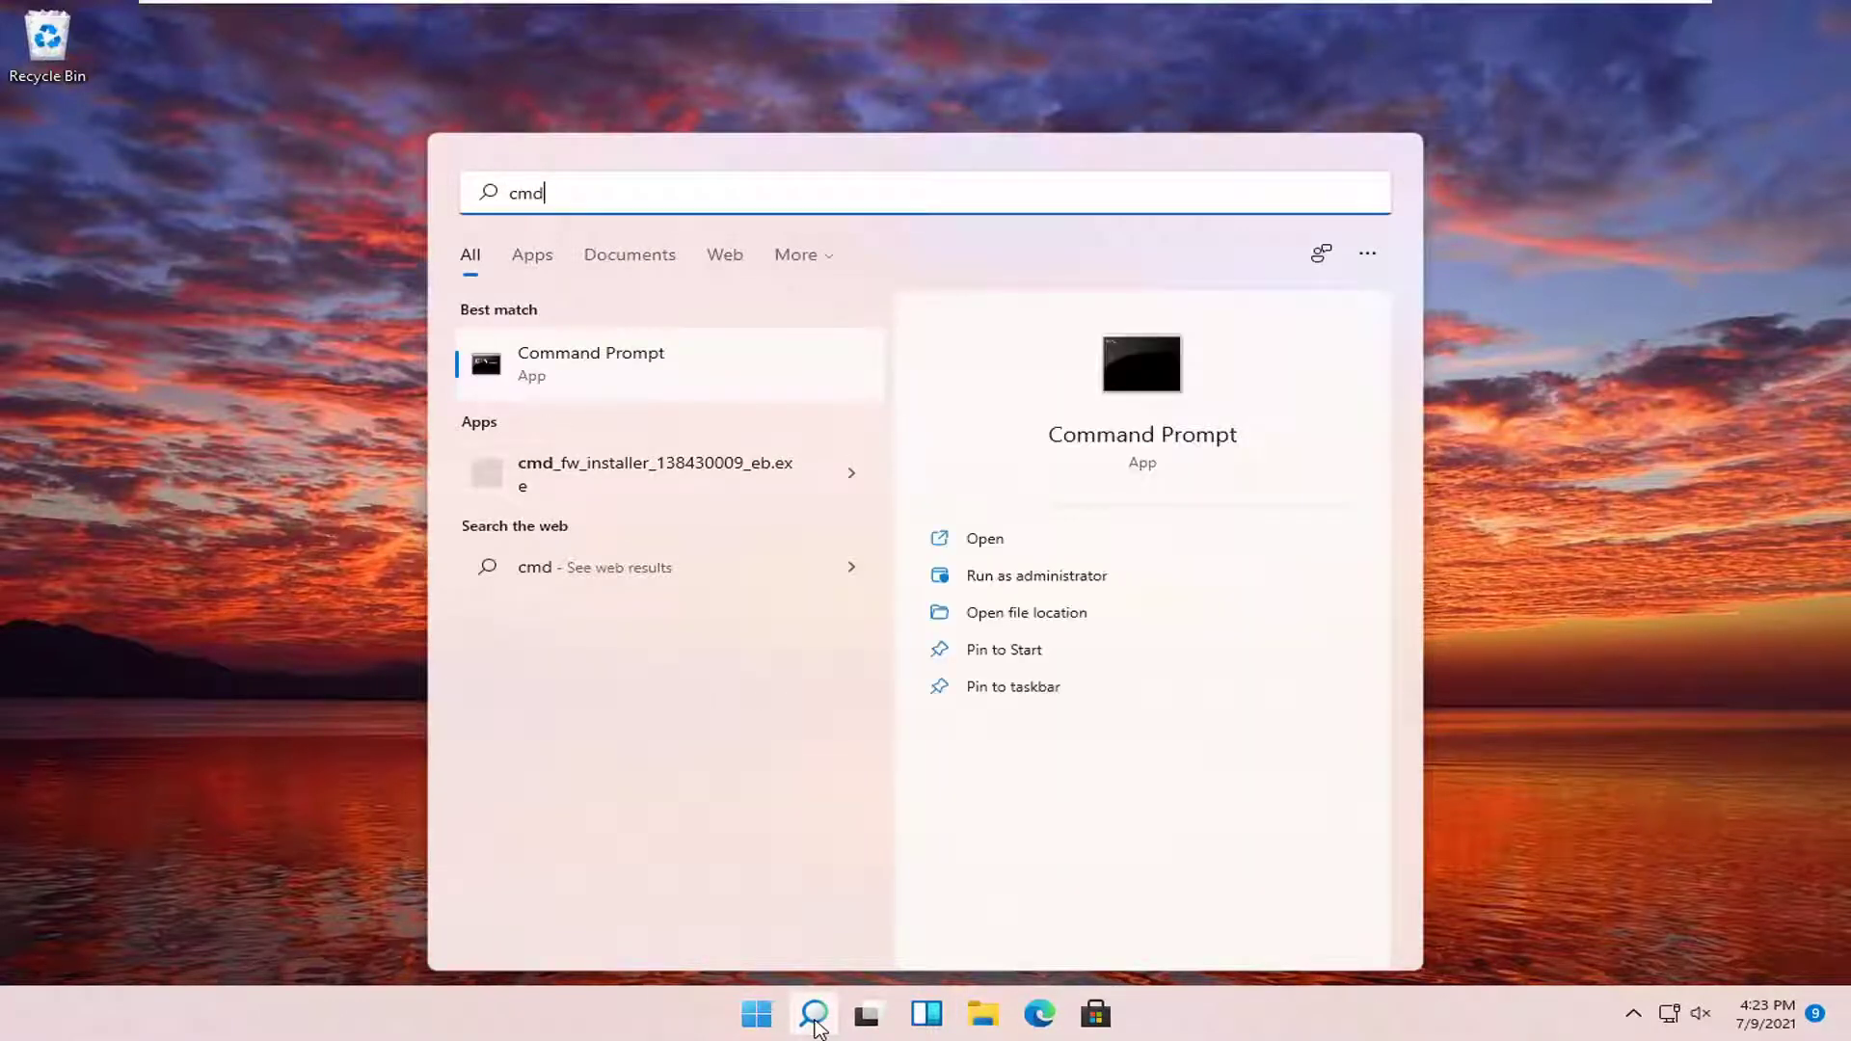
right_click(547, 375)
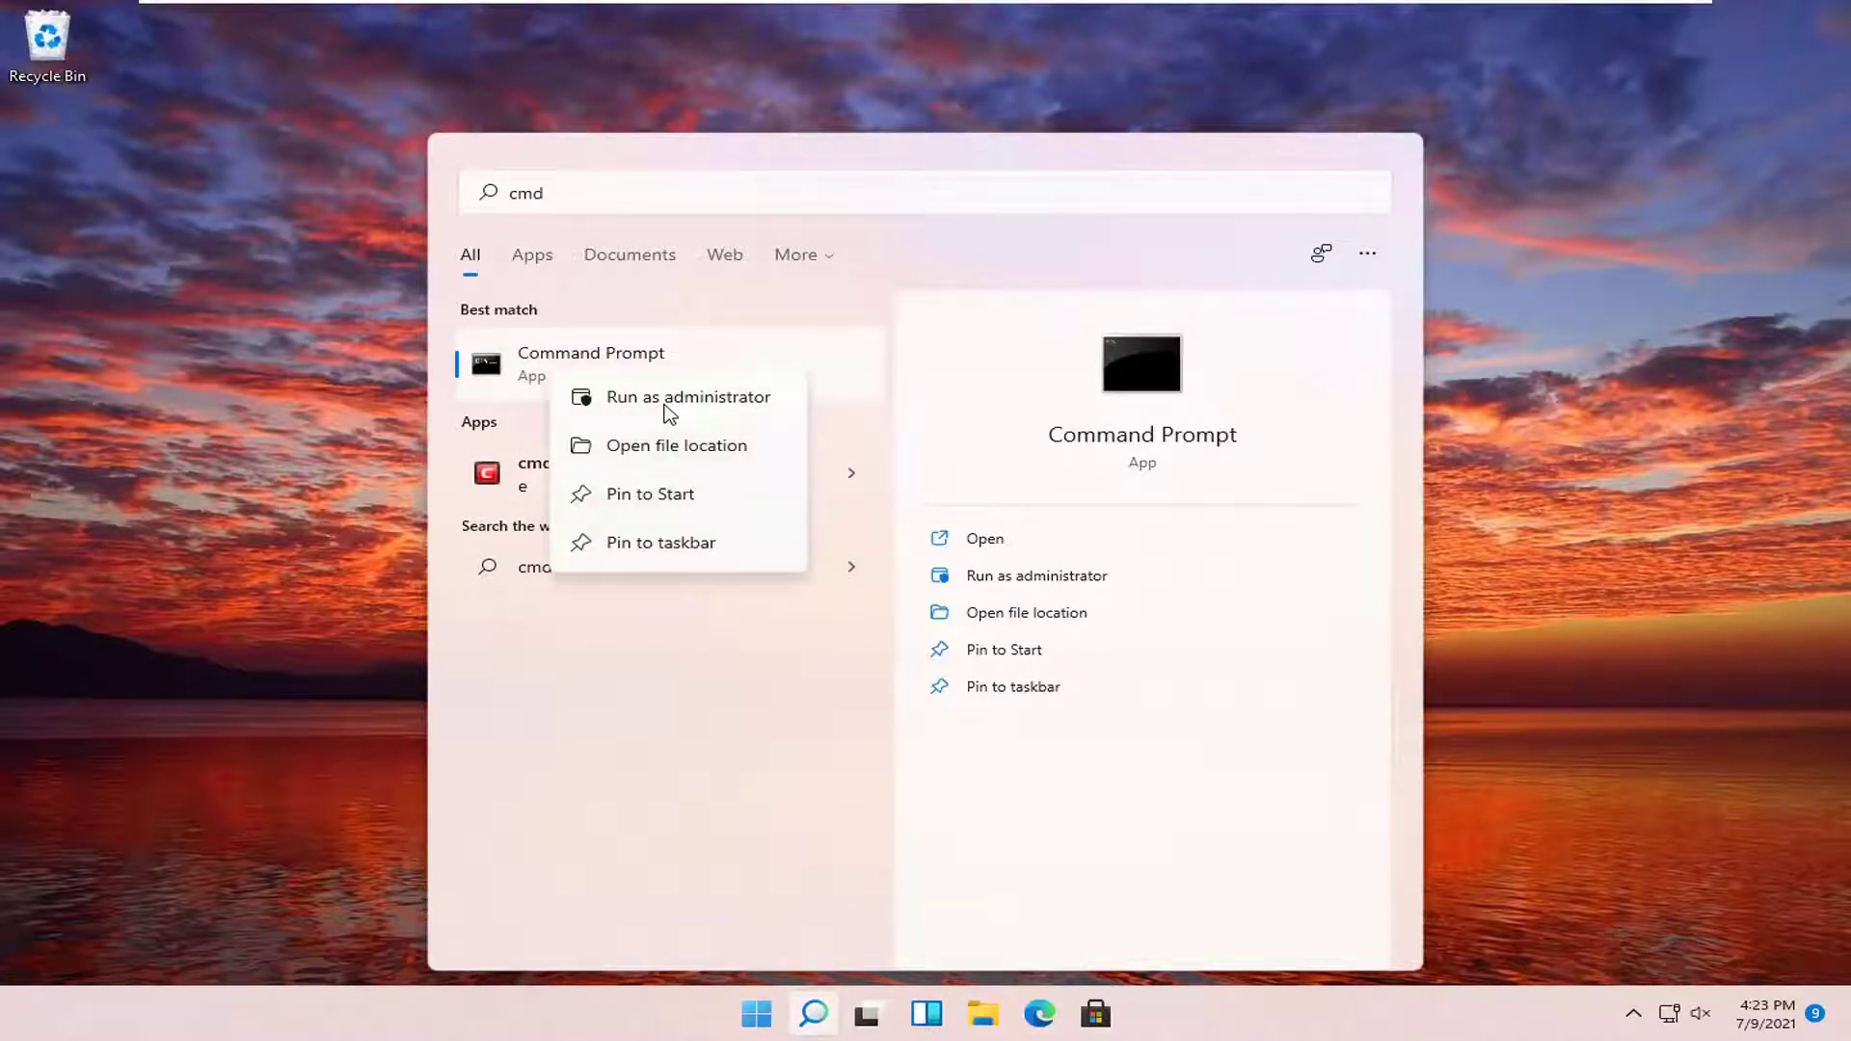
click(672, 399)
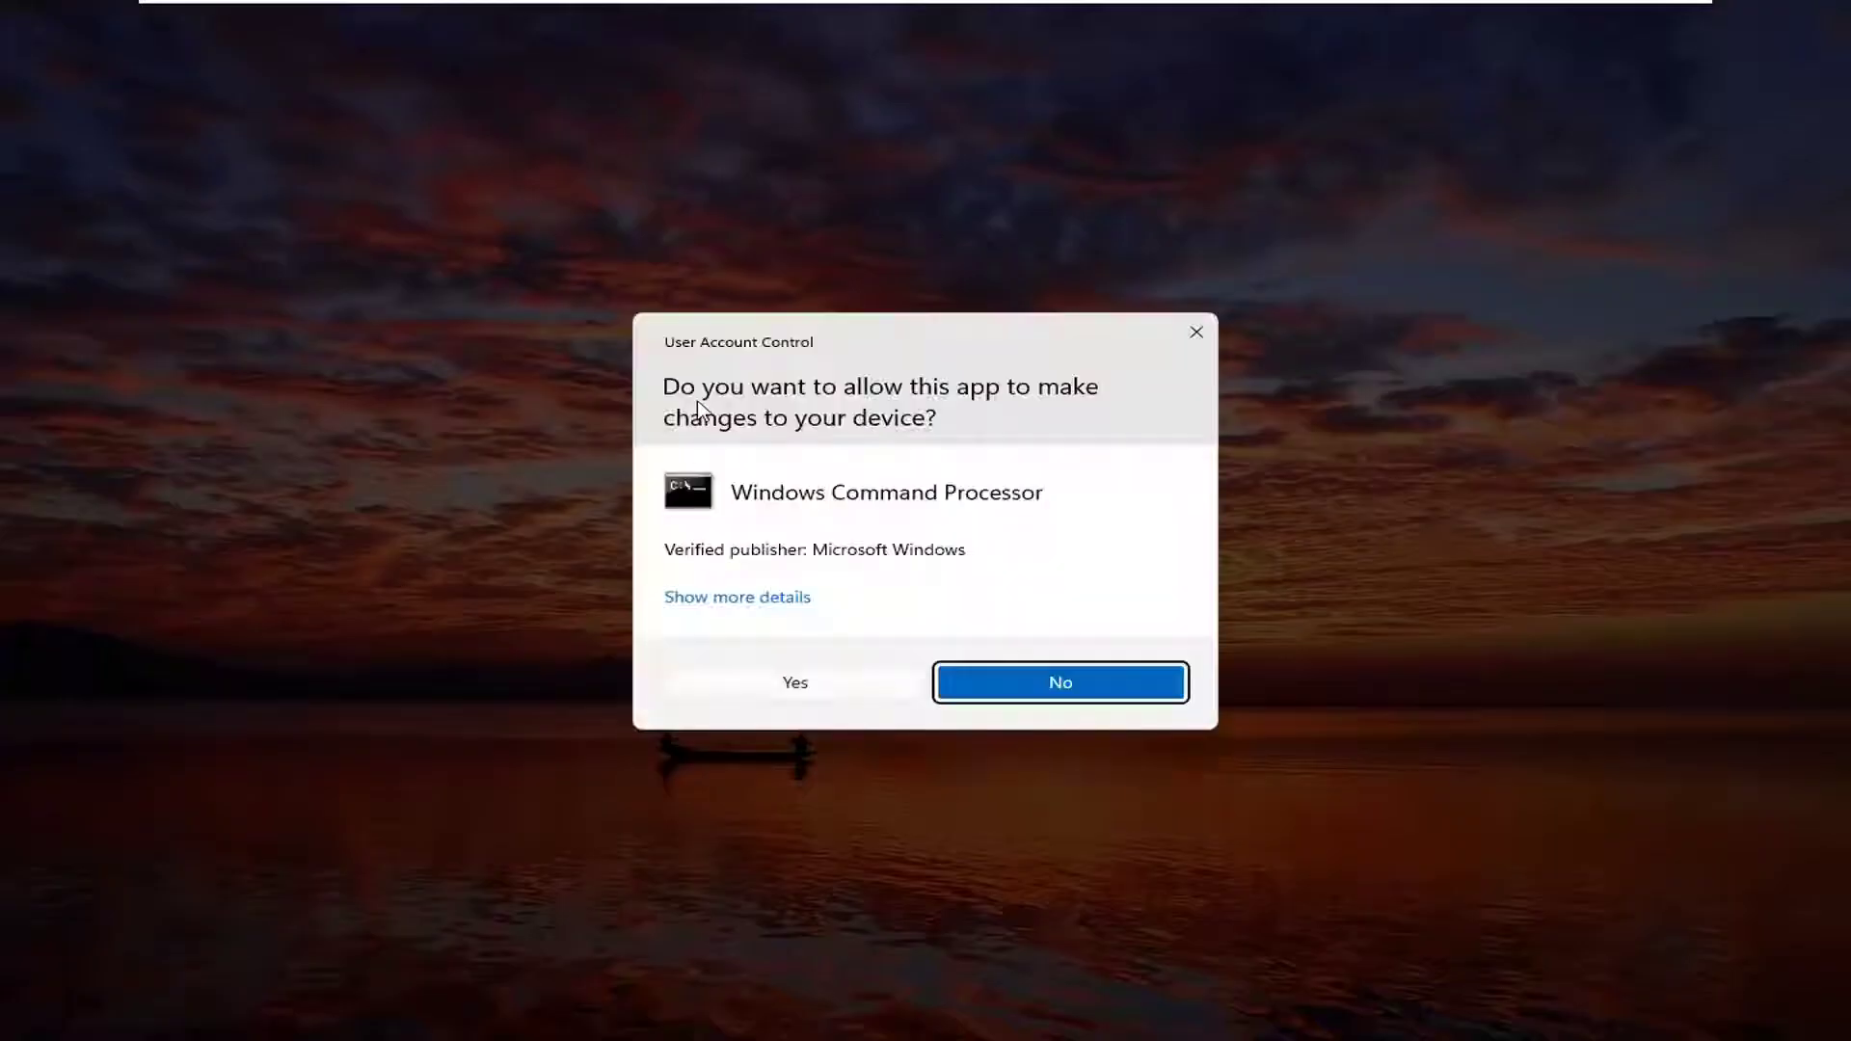
click(794, 686)
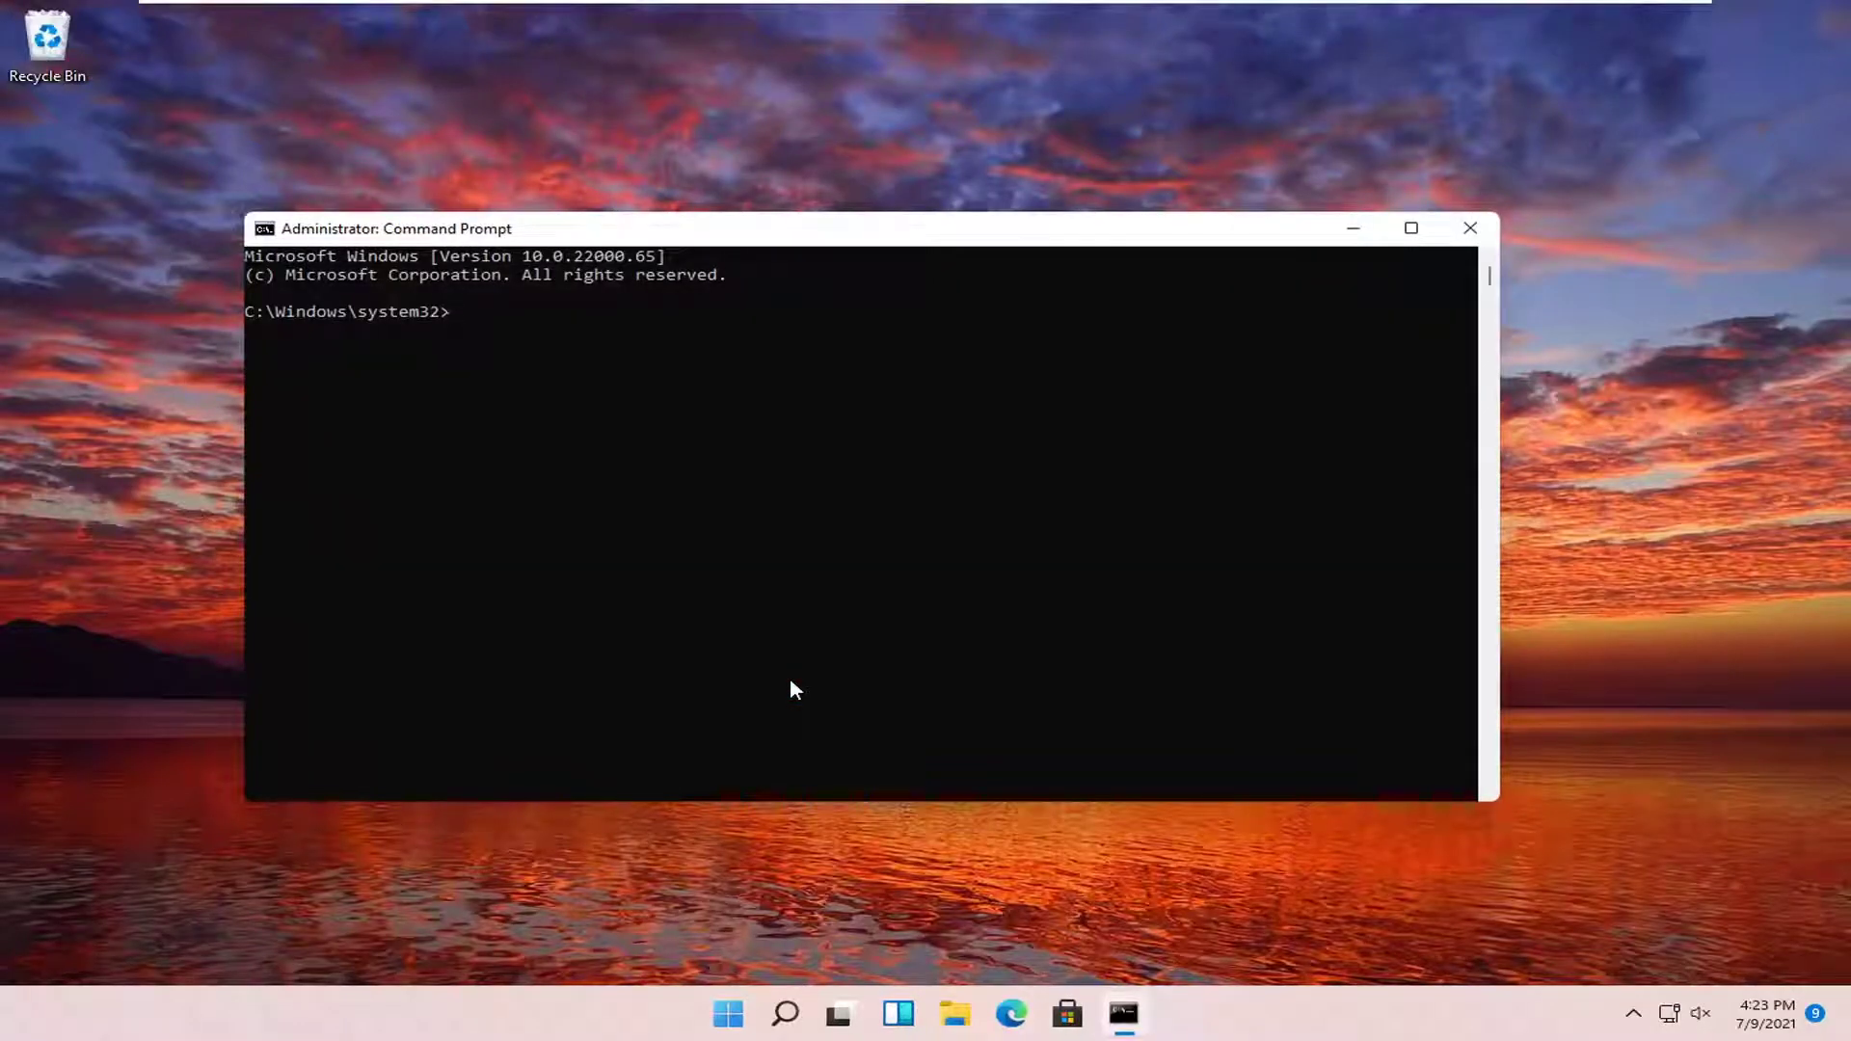
text(ipconfig /f)
text(lushdns)
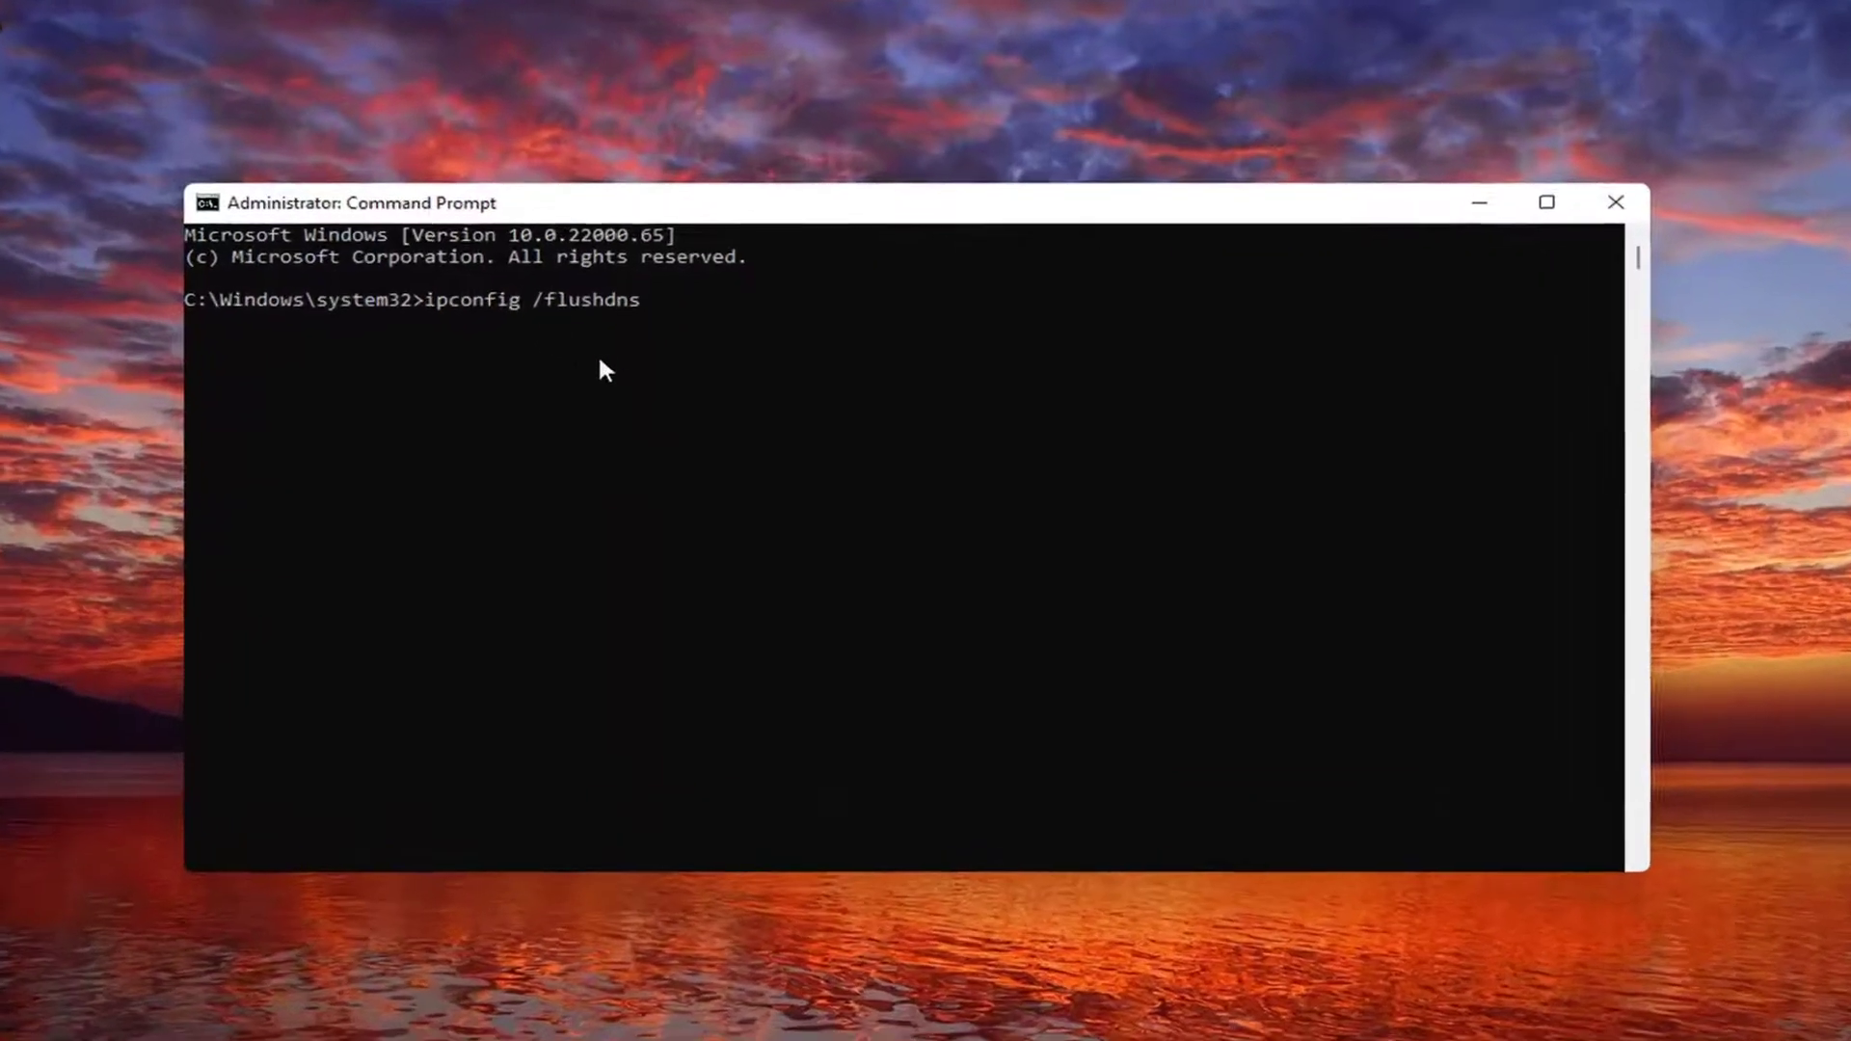
Run 'ipconfig /flushdns' to clear the DNS resolver cache.
key(Return)
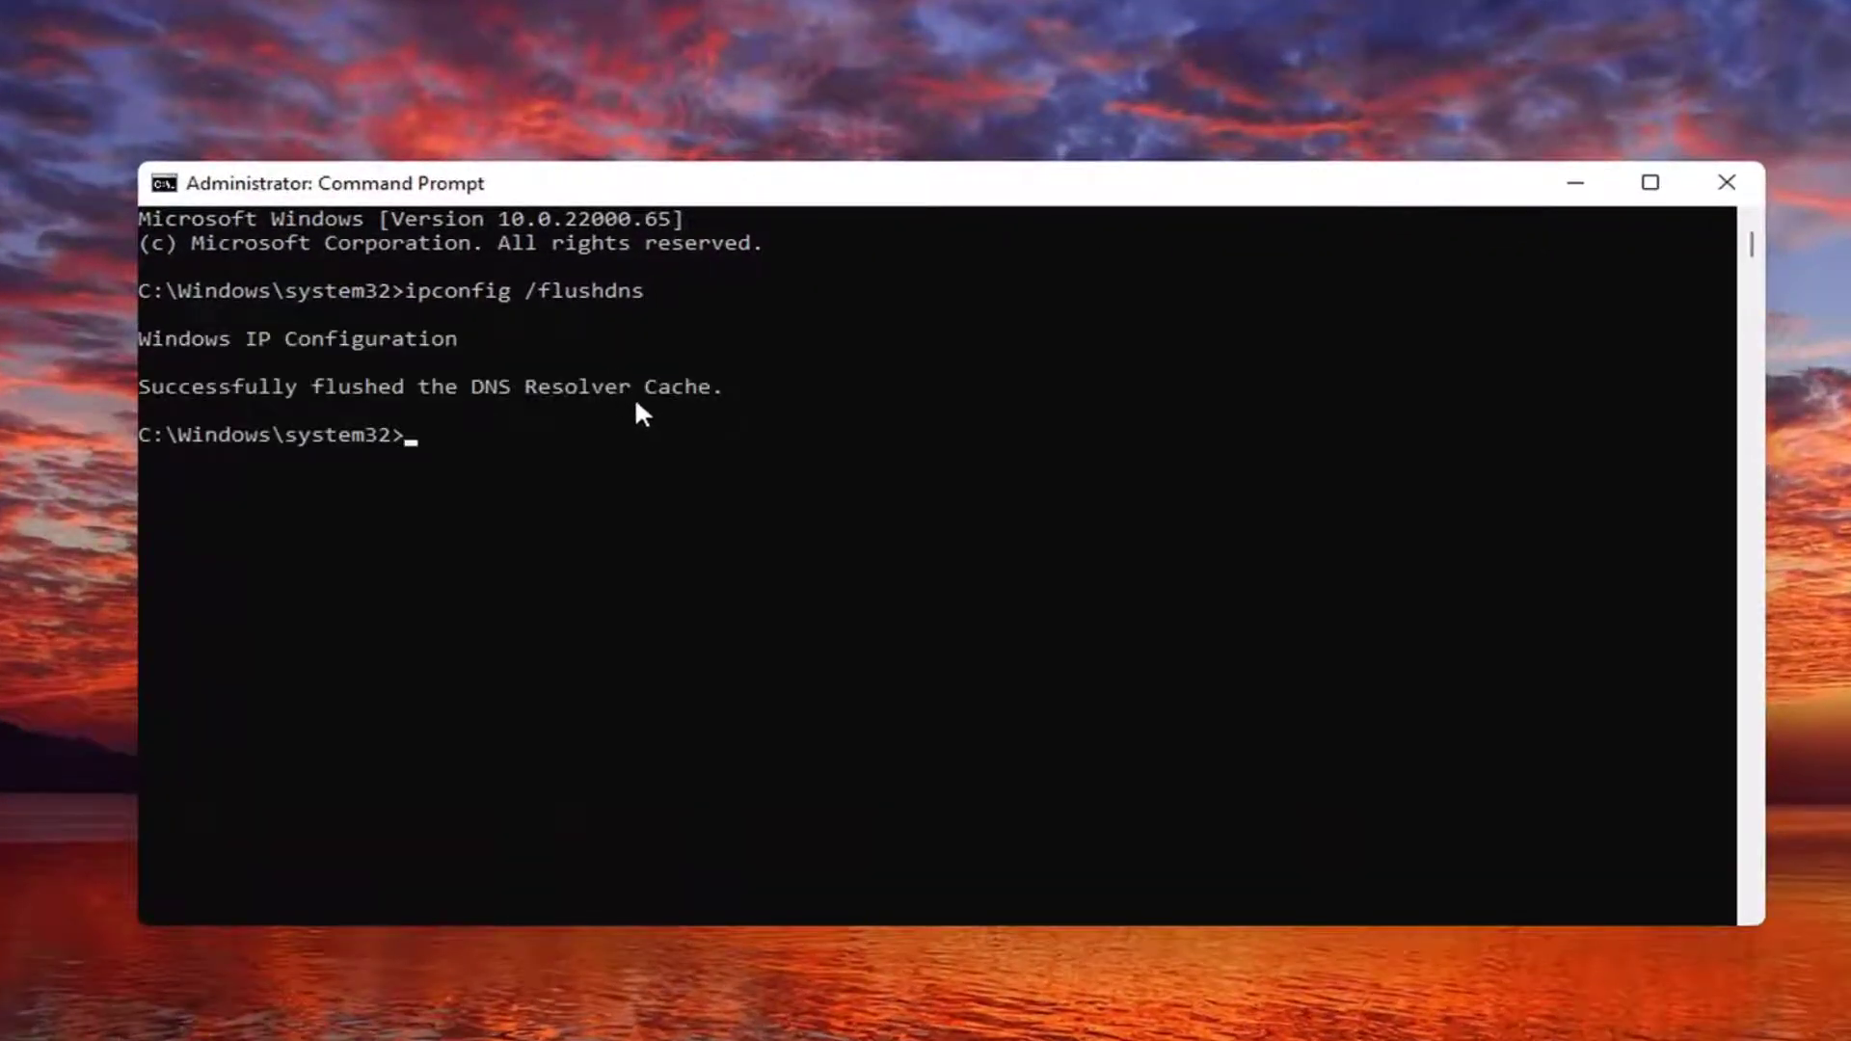